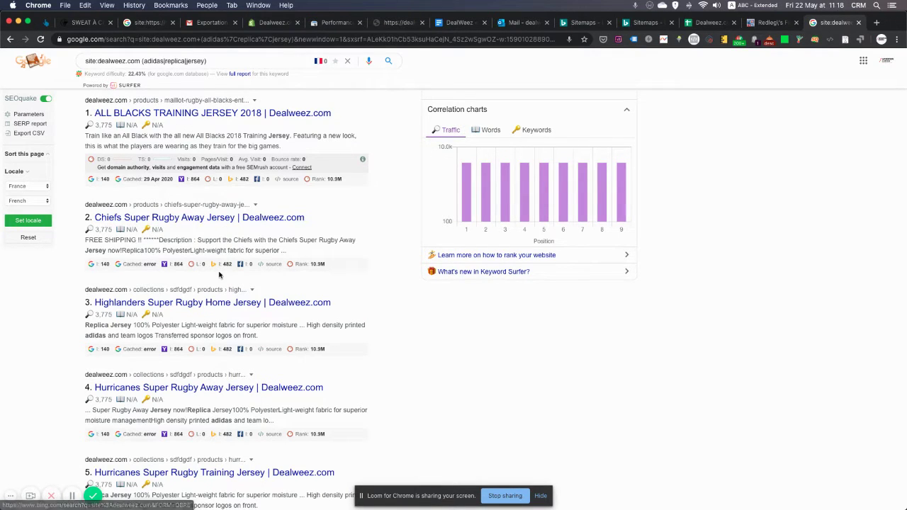
# - Look through the Google results for the dealweez.com search on adidas, replica and jersey
pyautogui.scroll(-10, 220, 272)
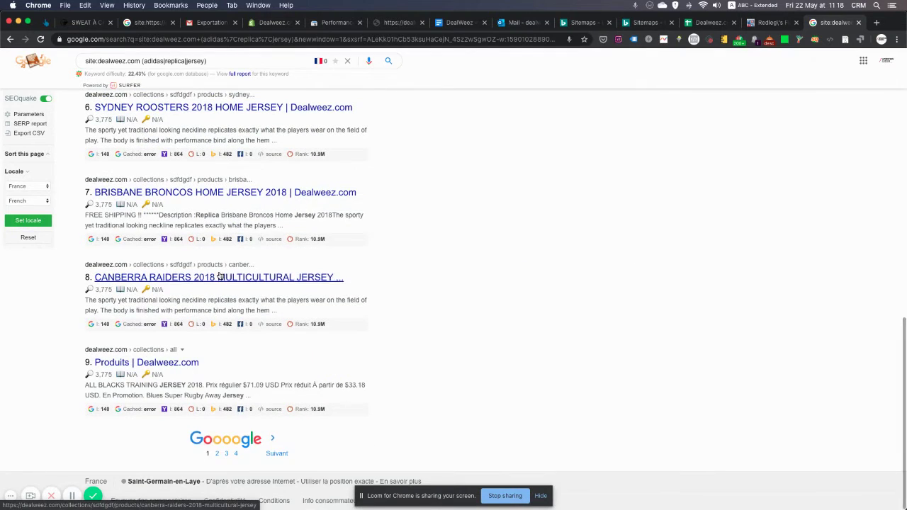
pyautogui.scroll(6, 220, 275)
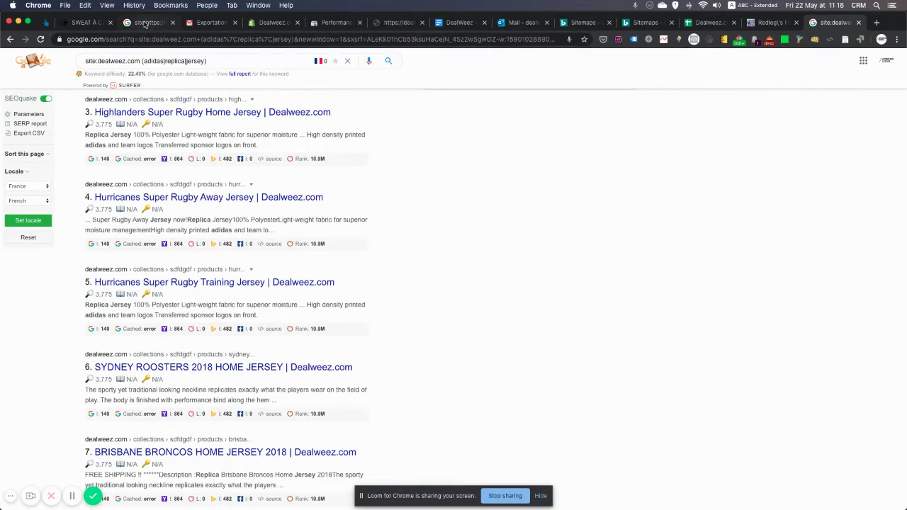
# - Examine the Blues Super Rugby 2019 hoodie product page down to its reviews, glancing at the meta descriptions in WebSite Auditor
pyautogui.click(83, 26)
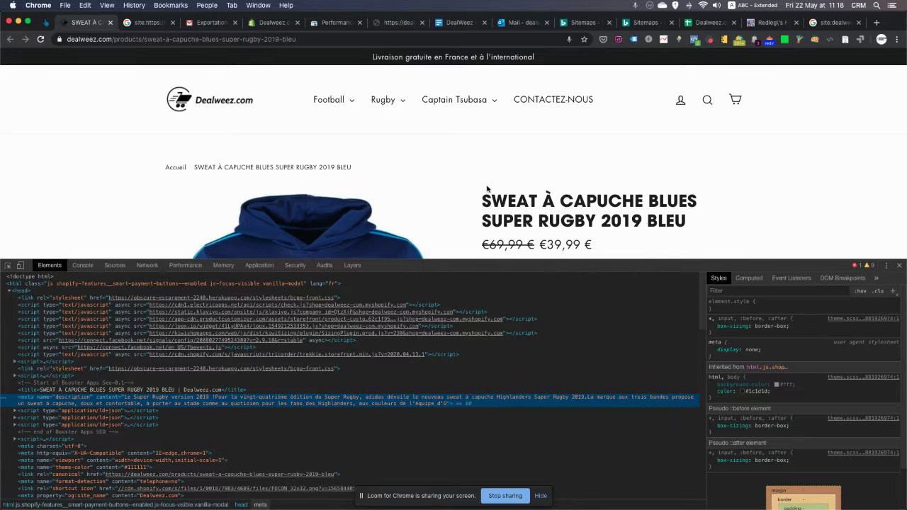
pyautogui.scroll(-1, 479, 188)
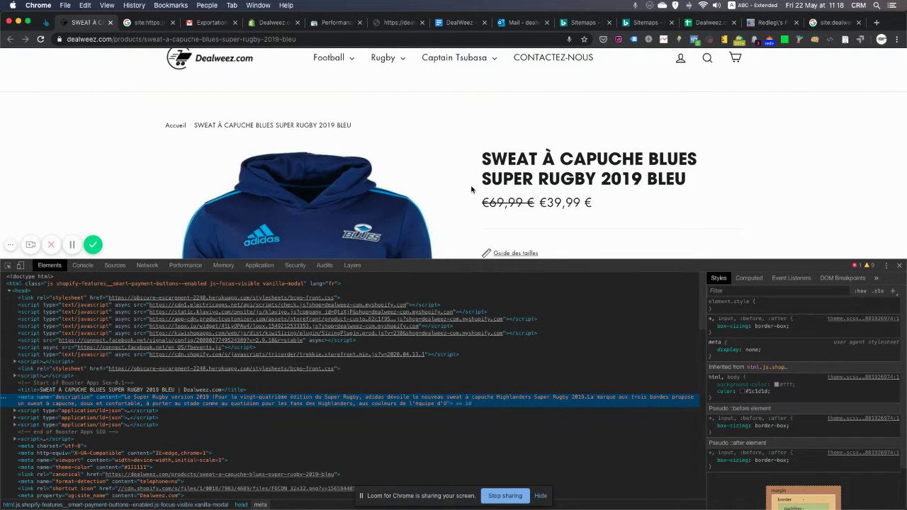
pyautogui.scroll(-3, 475, 189)
pyautogui.scroll(-5, 471, 189)
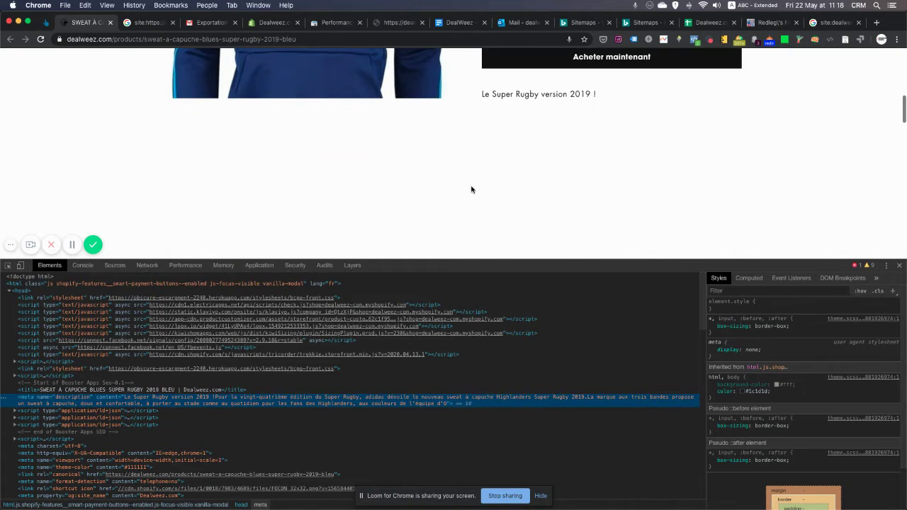
pyautogui.scroll(-10, 471, 189)
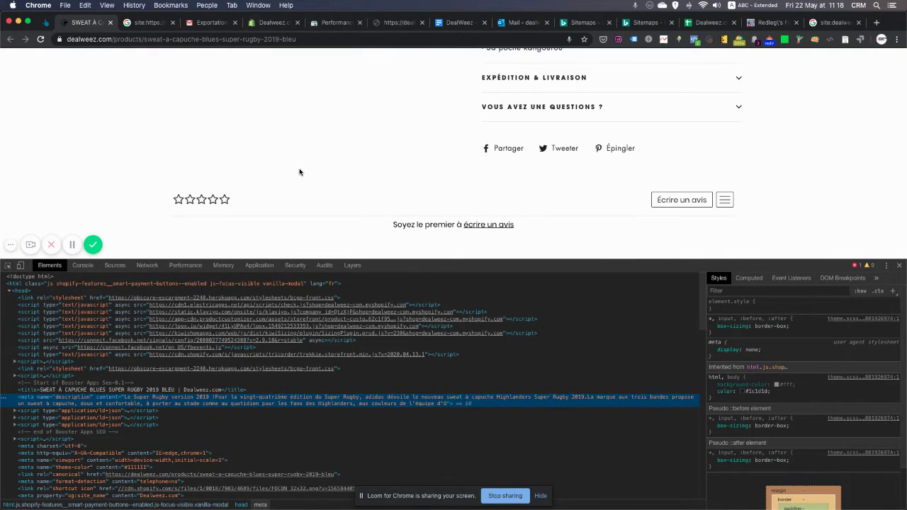
pyautogui.press('super+Tab')
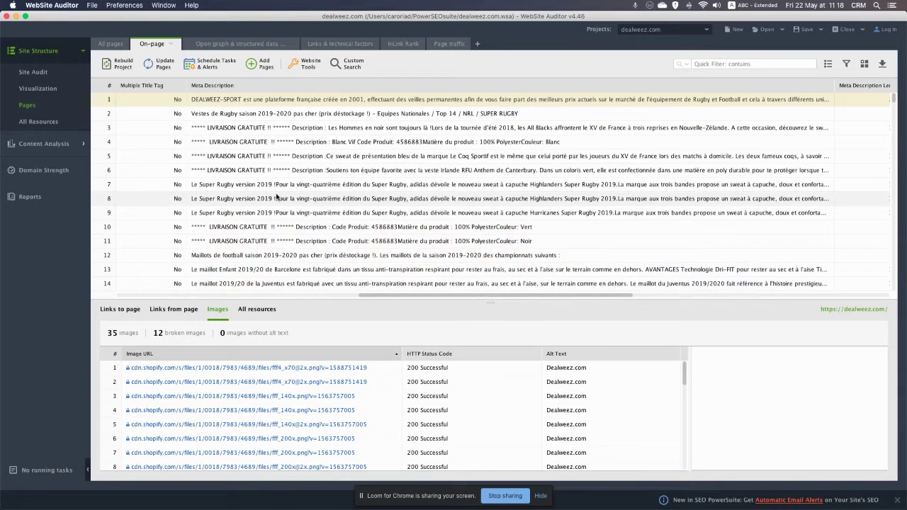
pyautogui.press('super+Tab')
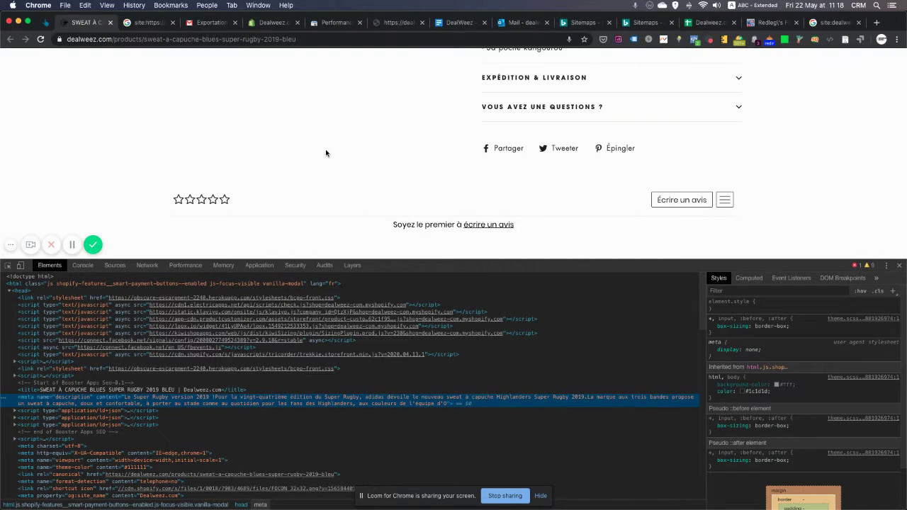
# - Return to the beginning of the hoodie product page and shrink the developer tools to reveal more of it
pyautogui.scroll(10, 326, 151)
pyautogui.scroll(3, 326, 150)
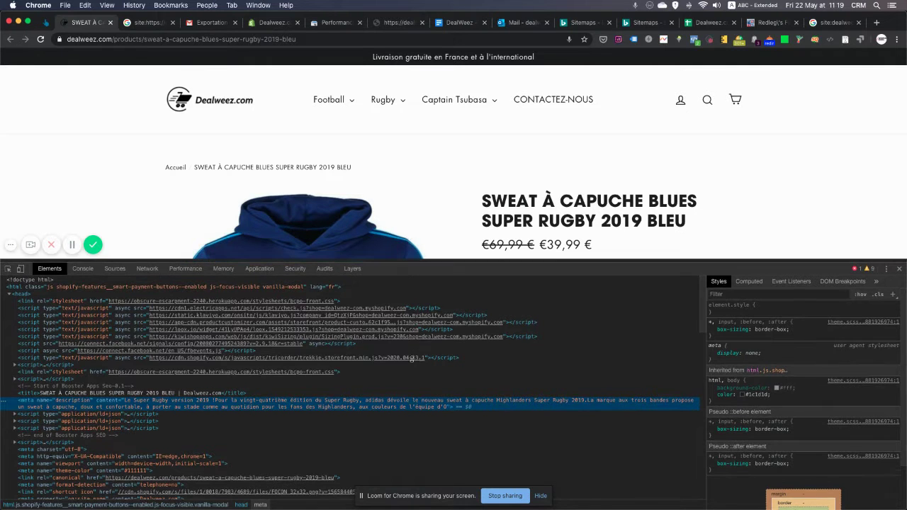
pyautogui.moveTo(409, 266); pyautogui.dragTo(411, 408)
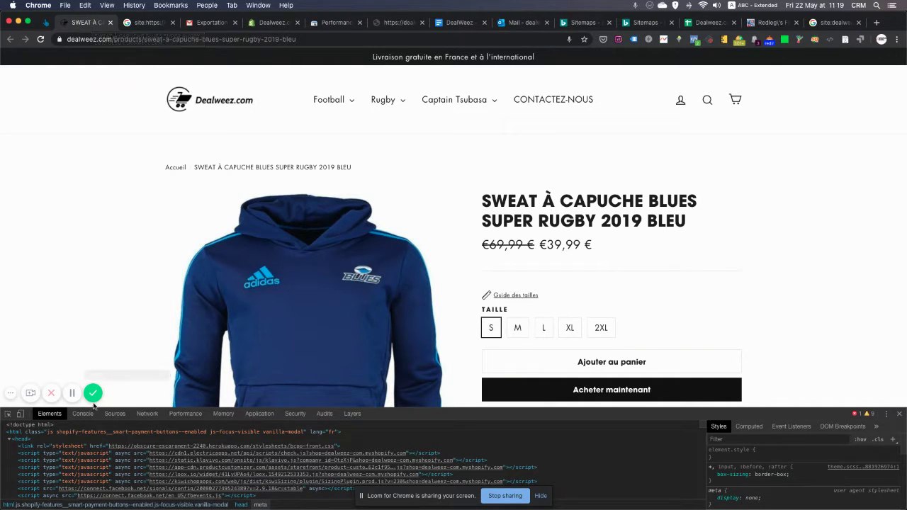
# - Switch to WebSite Auditor and review the page URLs, titles and meta descriptions in the on-page list
pyautogui.press('super+Tab')
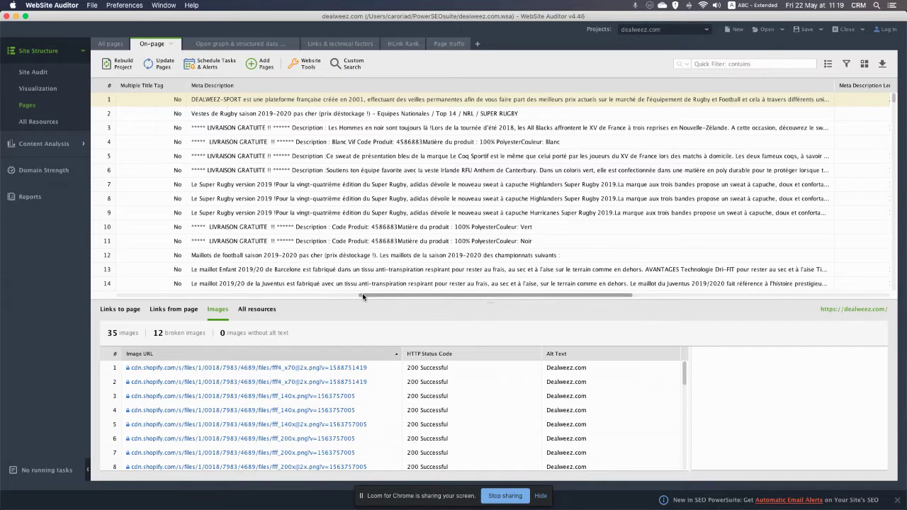
pyautogui.moveTo(362, 297); pyautogui.dragTo(239, 297)
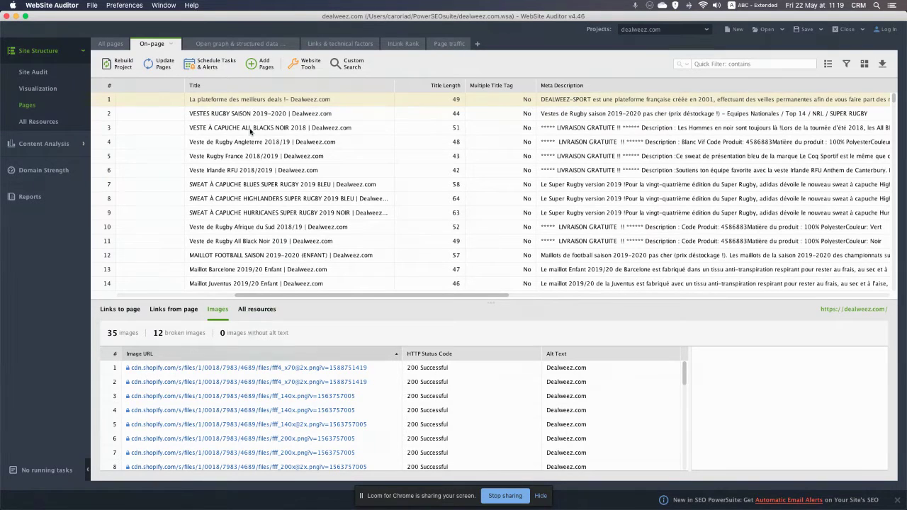
pyautogui.hscroll(-5, 158, 292)
pyautogui.hscroll(-3, 158, 292)
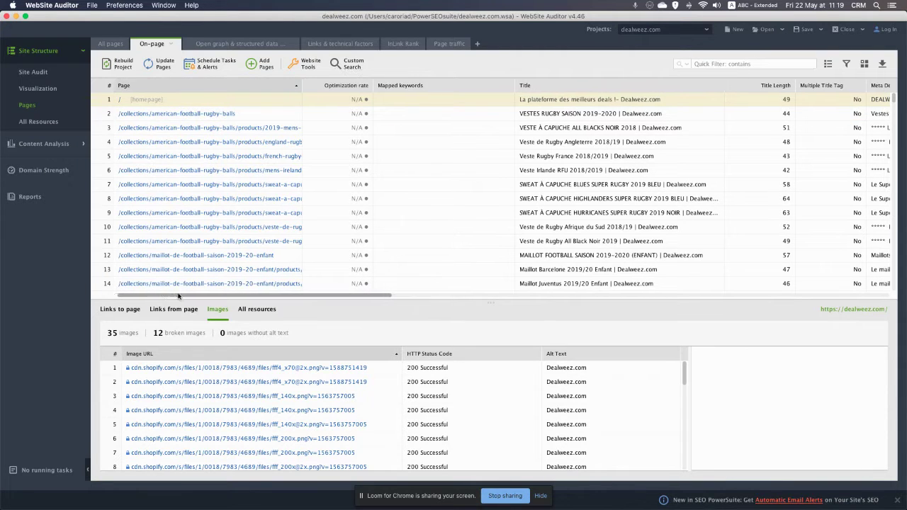
pyautogui.hscroll(5, 251, 200)
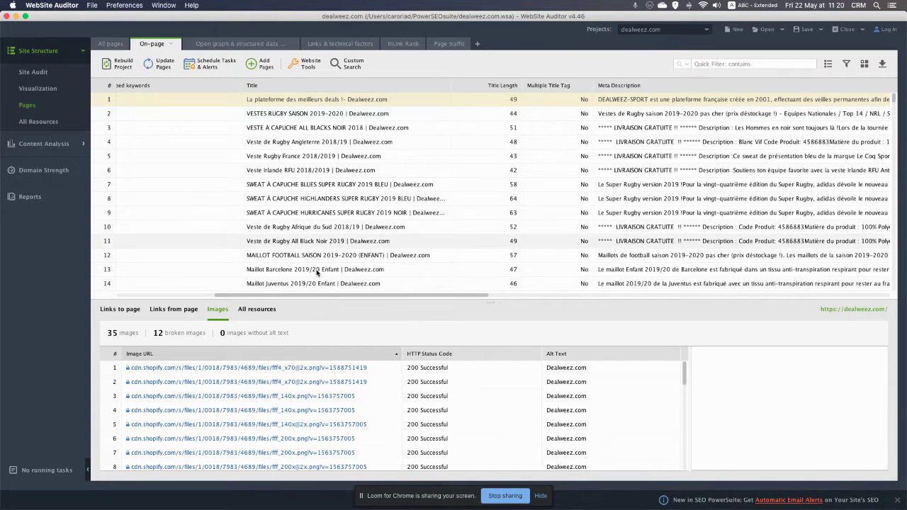
pyautogui.moveTo(324, 295); pyautogui.dragTo(360, 294)
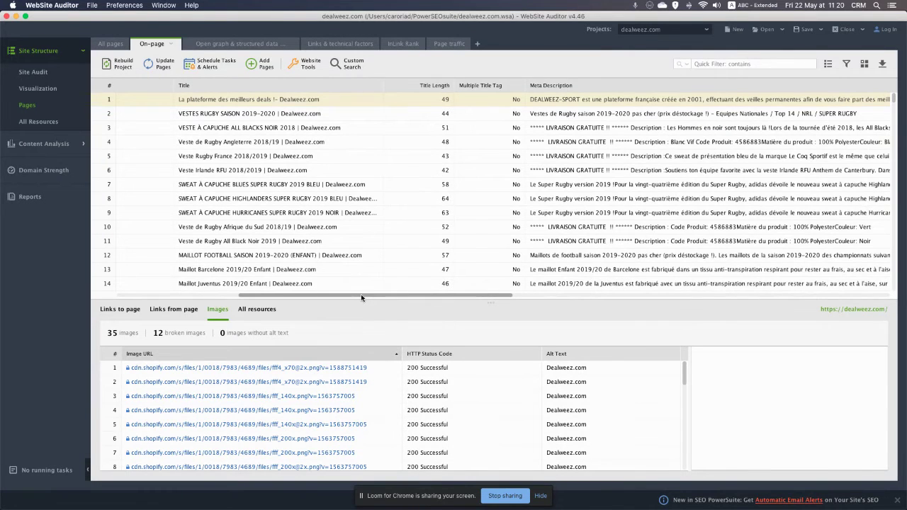
pyautogui.moveTo(360, 294); pyautogui.dragTo(478, 305)
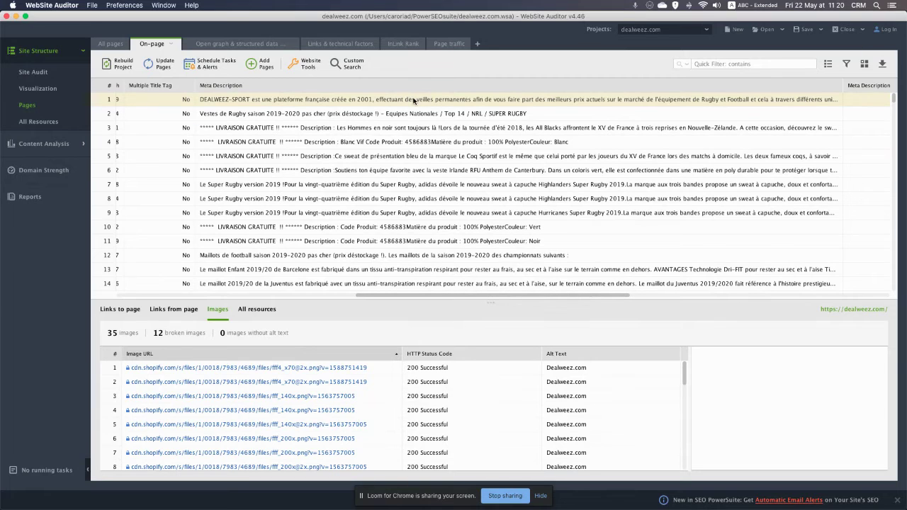
pyautogui.press('super+Tab')
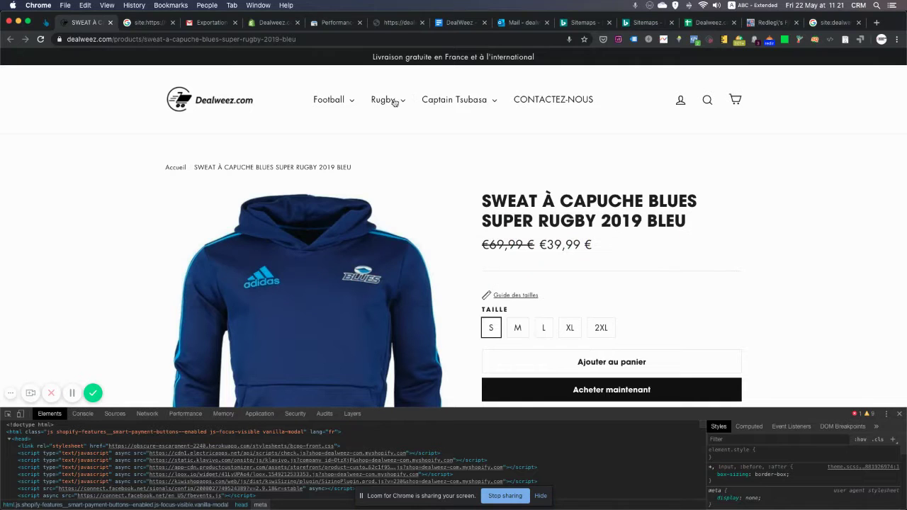
pyautogui.click(138, 23)
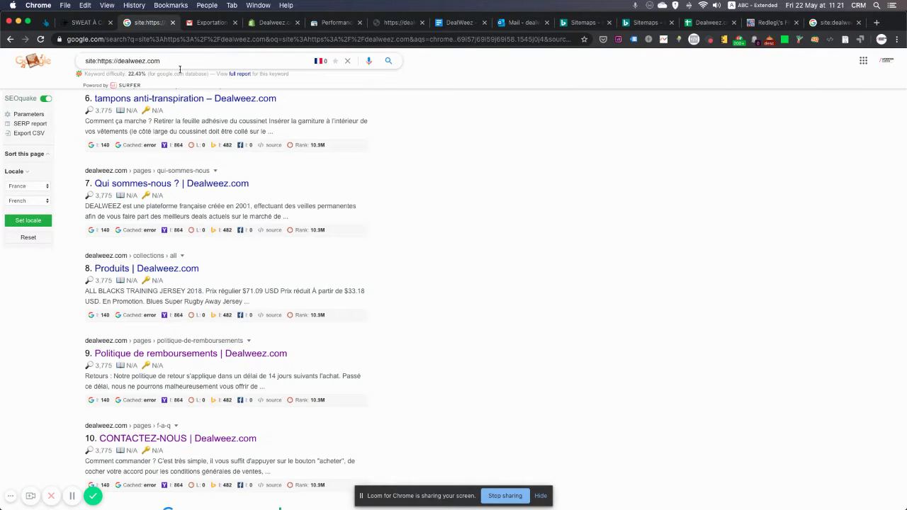
pyautogui.scroll(-1, 249, 253)
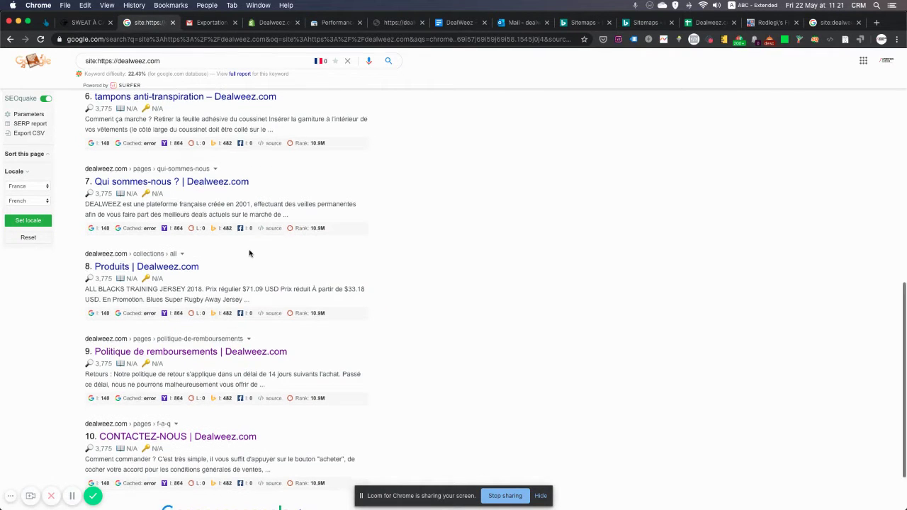
pyautogui.scroll(-2, 249, 253)
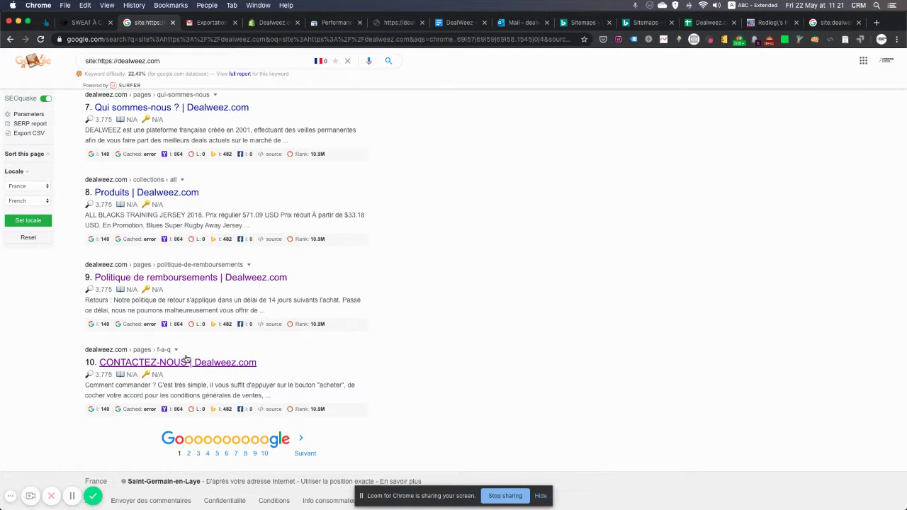
pyautogui.scroll(2, 174, 270)
pyautogui.scroll(5, 174, 270)
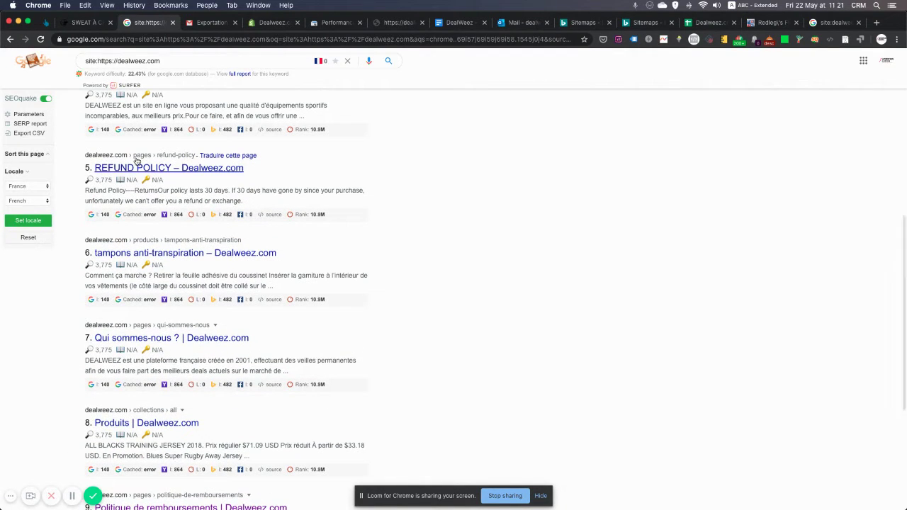
pyautogui.click(46, 99)
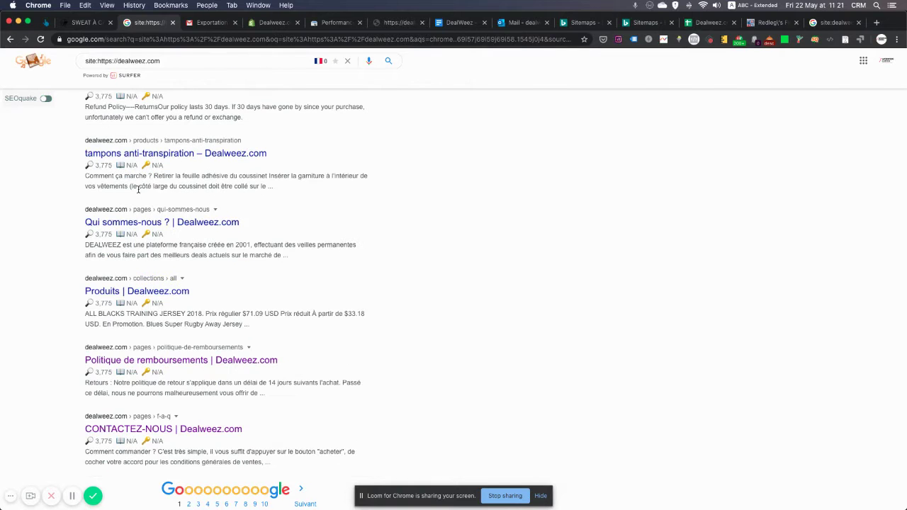
pyautogui.scroll(5, 167, 201)
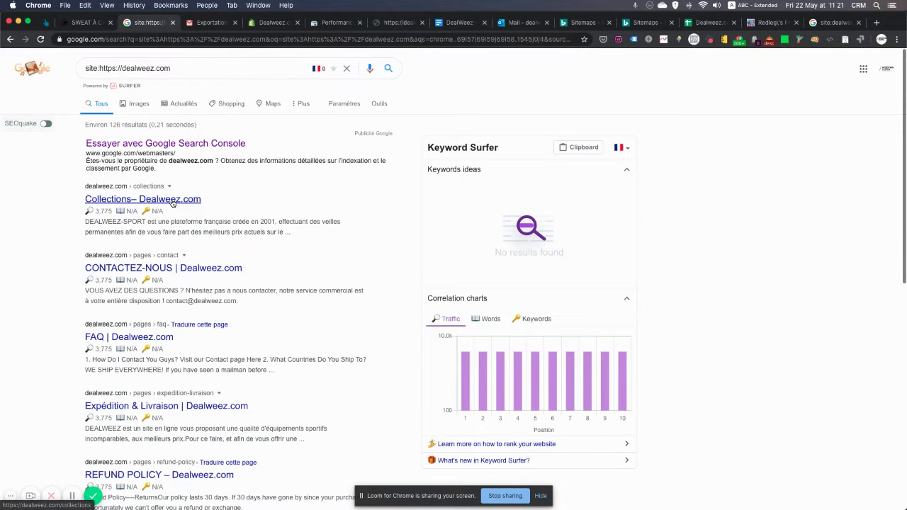
# - Reload the search with &num=100 appended to its URL to show up to 100 results per page
pyautogui.click(361, 41)
pyautogui.press('Right')
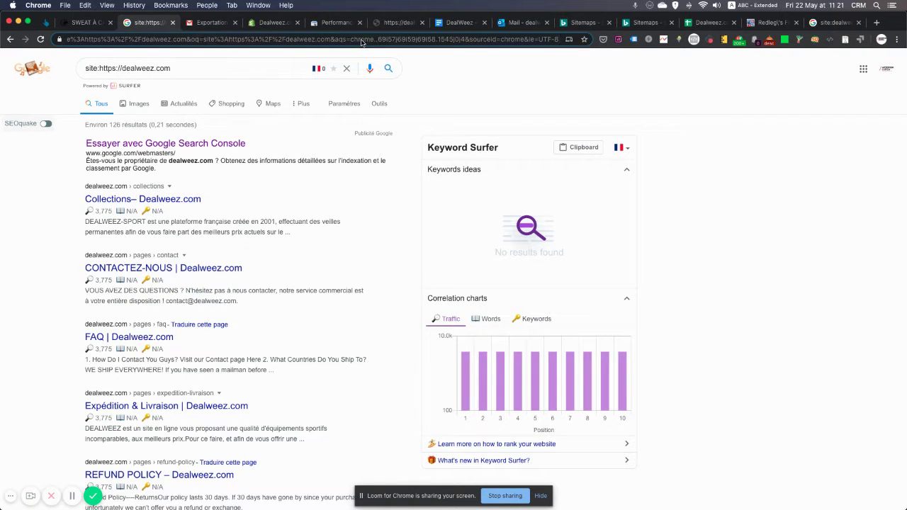
pyautogui.write('&')
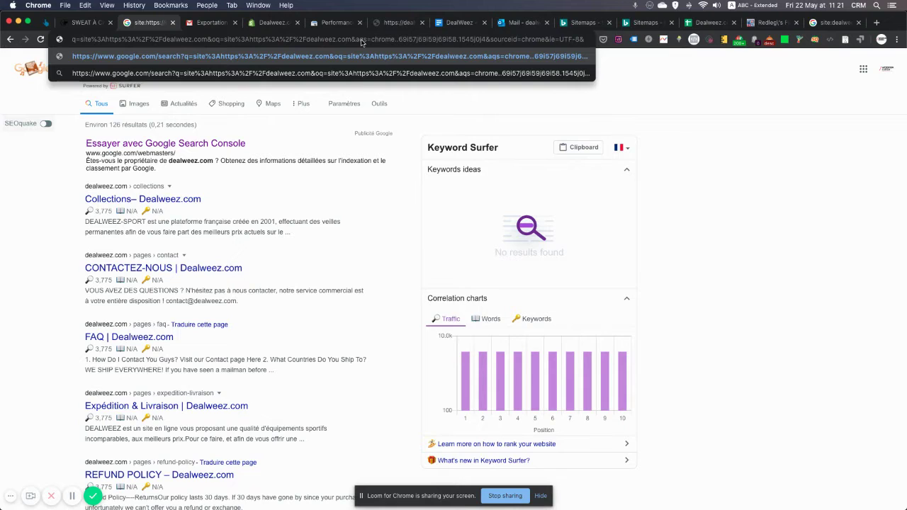
pyautogui.write('num=100')
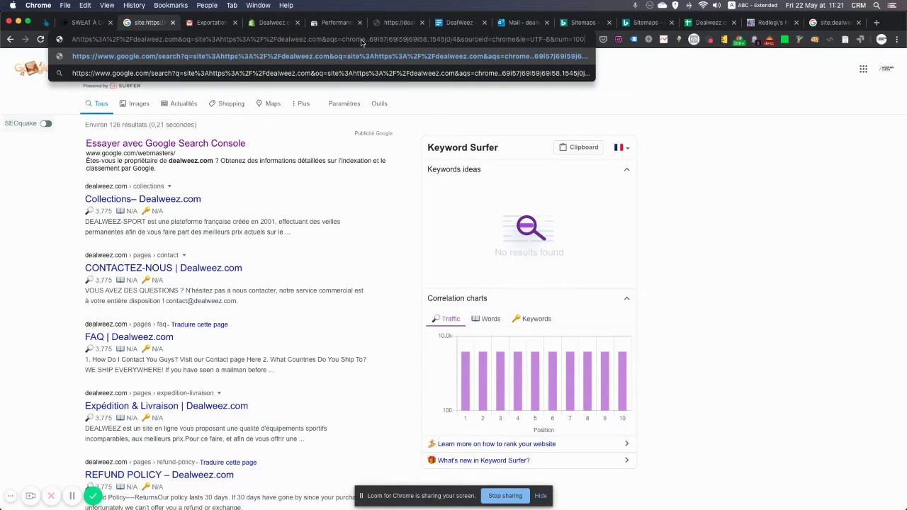
pyautogui.press('Return')
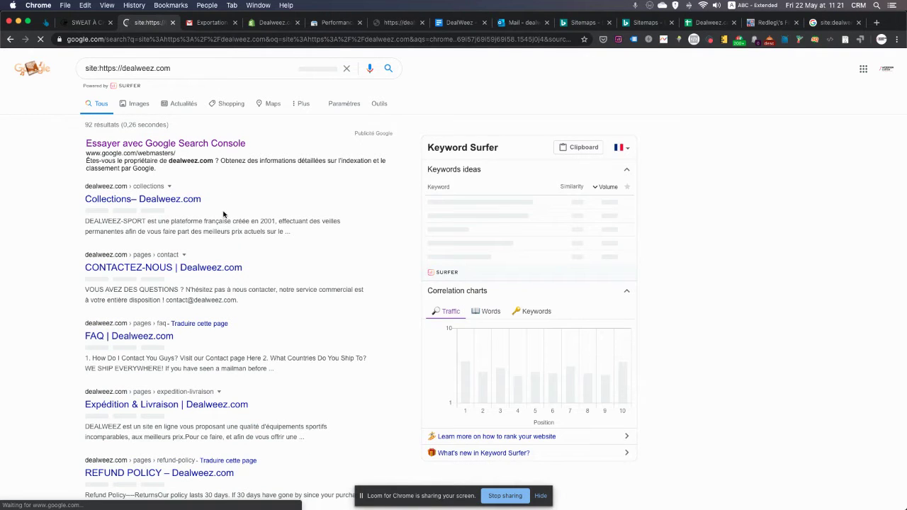
# - Open the REFUND POLICY result from dealweez.com in a new tab and bring that tab forward
pyautogui.scroll(-3, 223, 214)
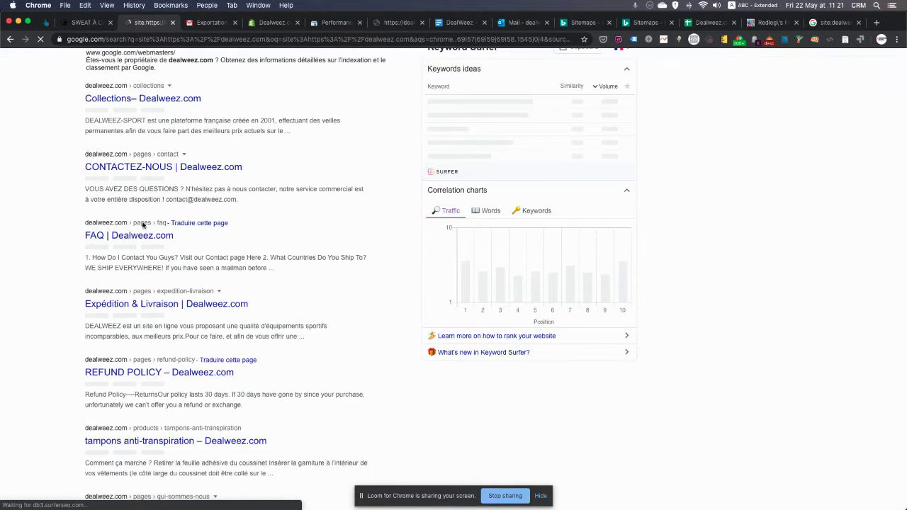
pyautogui.scroll(-2, 139, 212)
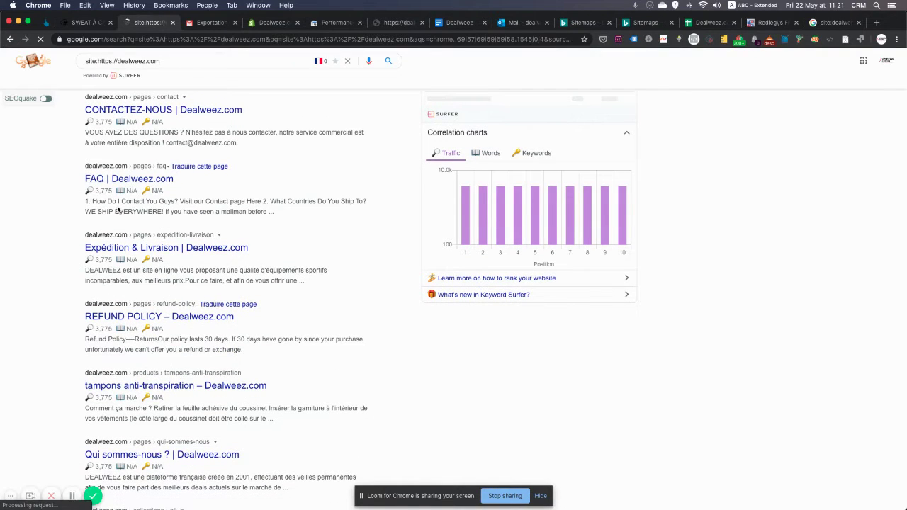
pyautogui.scroll(-5, 120, 213)
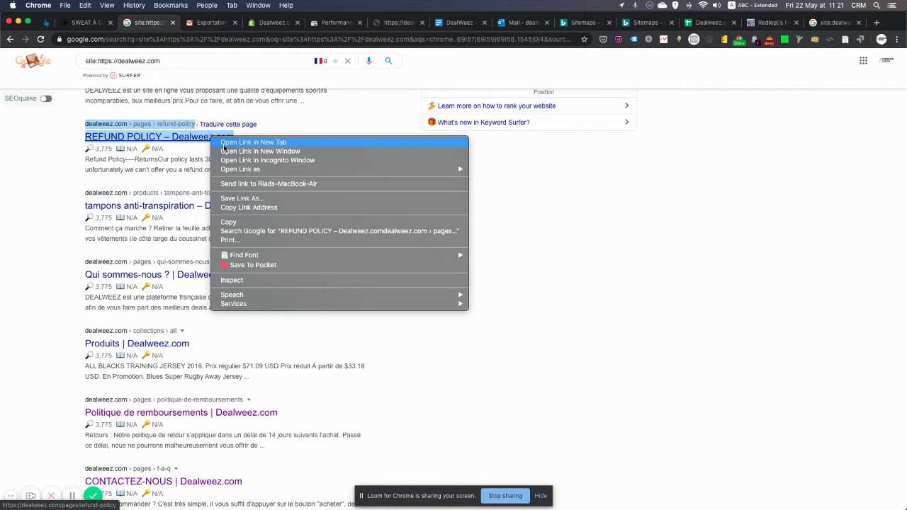
pyautogui.rightClick(211, 138)
pyautogui.click(225, 143)
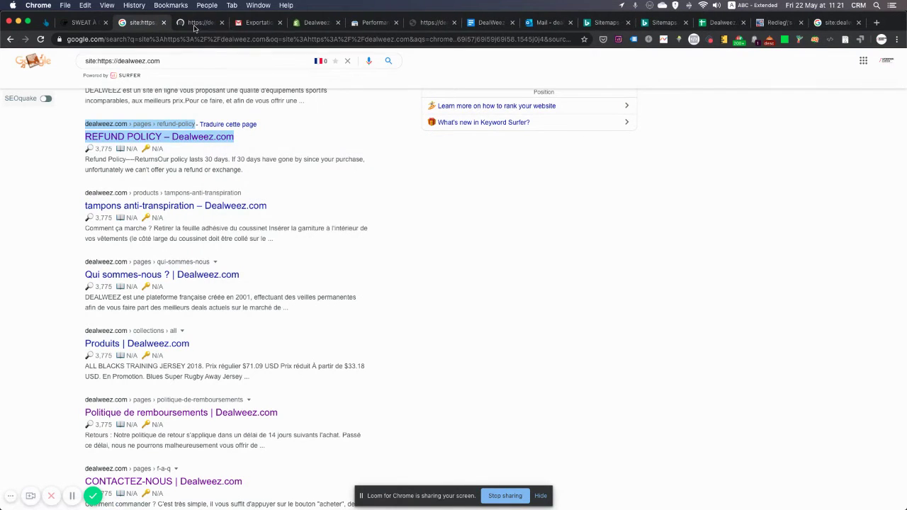
pyautogui.click(194, 24)
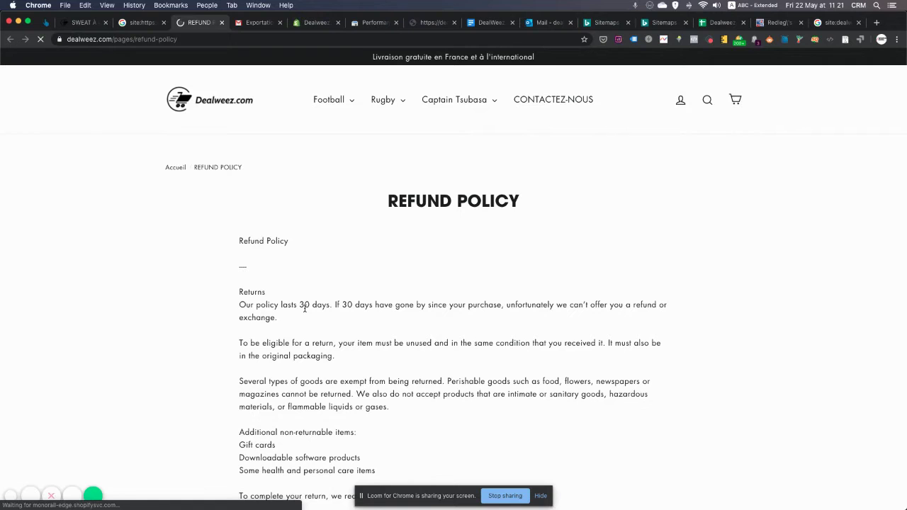
# - Examine the refund policy page from its return terms to the footer links and back to its header
pyautogui.scroll(-3, 305, 308)
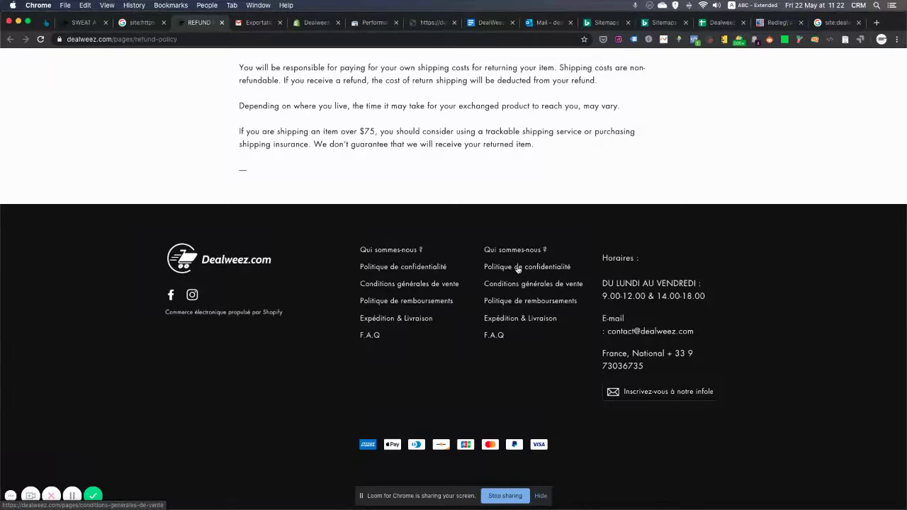
pyautogui.scroll(15, 390, 301)
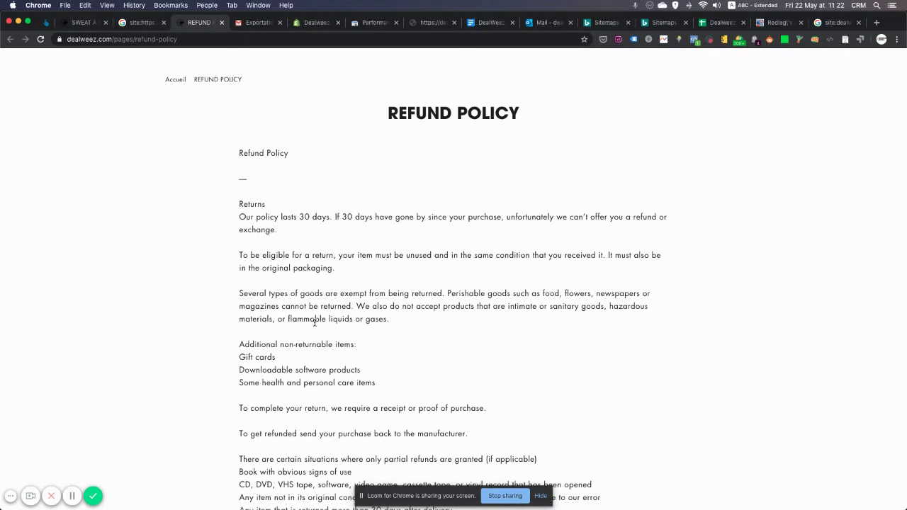
pyautogui.scroll(3, 314, 322)
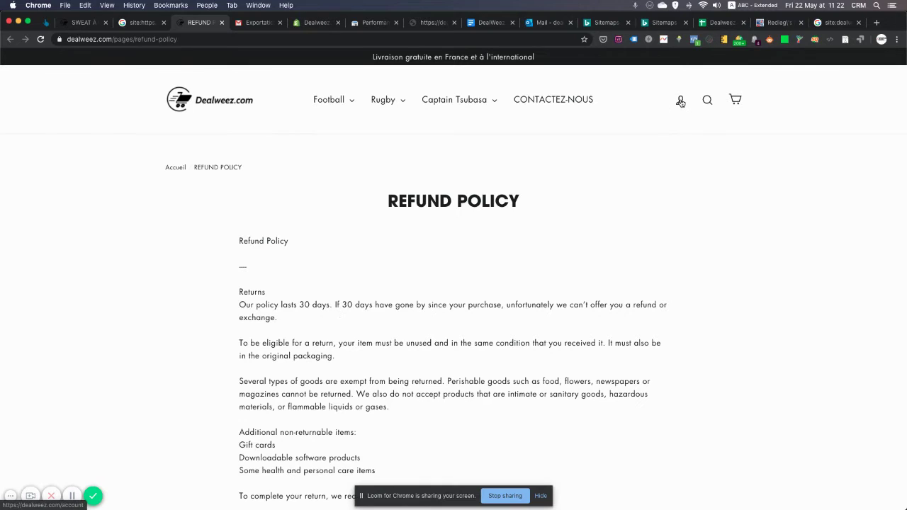
# - Check the refund policy page's index and follow directives with the SeeRobots extension, then dismiss its report
pyautogui.moveTo(353, 105)
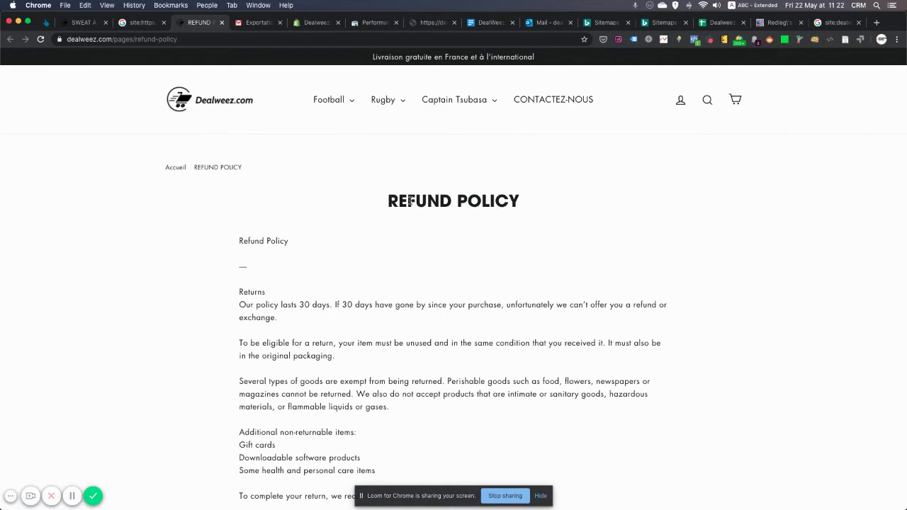
pyautogui.scroll(-1, 361, 299)
pyautogui.scroll(1, 360, 296)
pyautogui.click(785, 39)
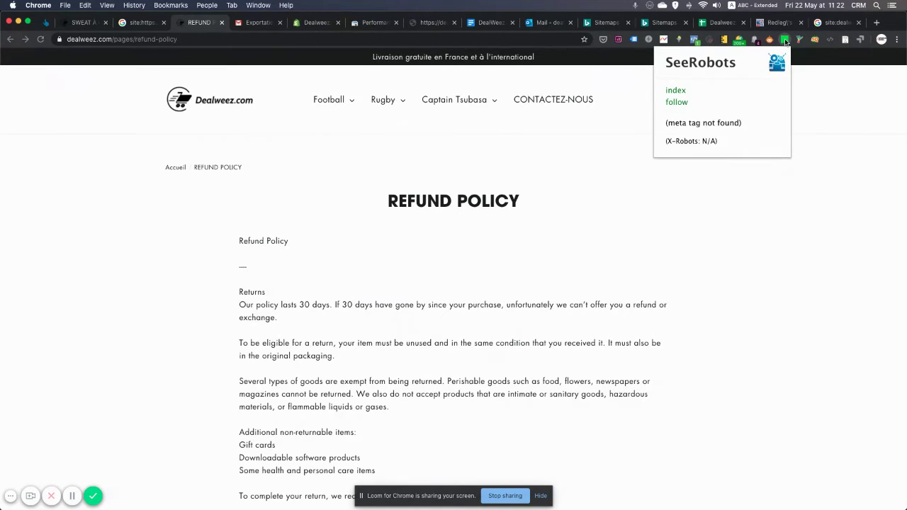
pyautogui.click(508, 207)
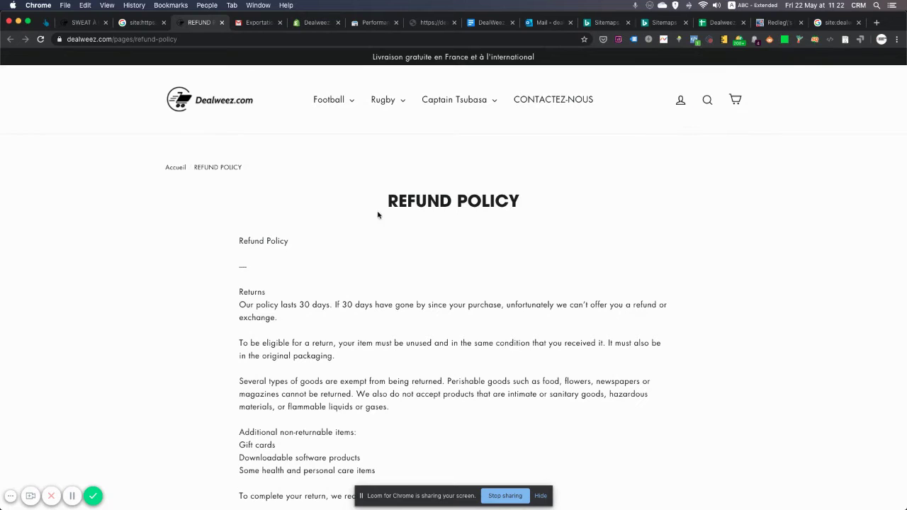
pyautogui.click(138, 23)
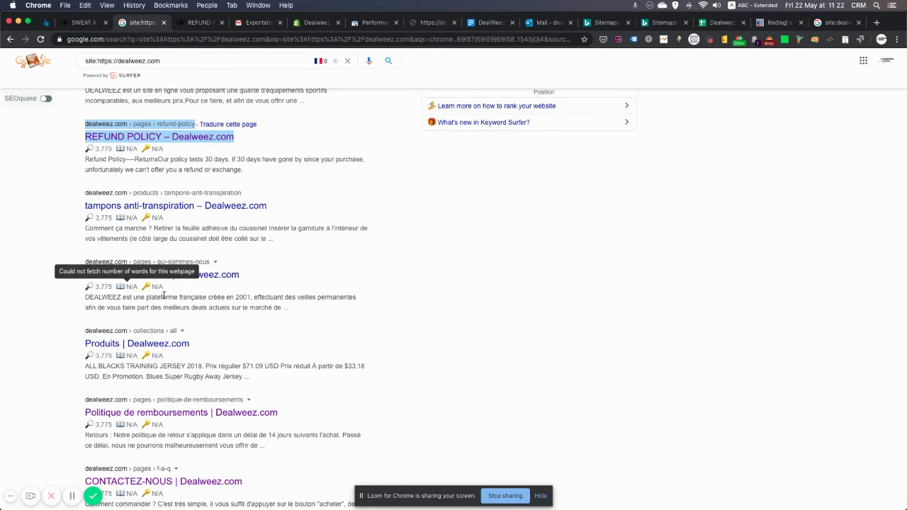
pyautogui.scroll(-4, 164, 297)
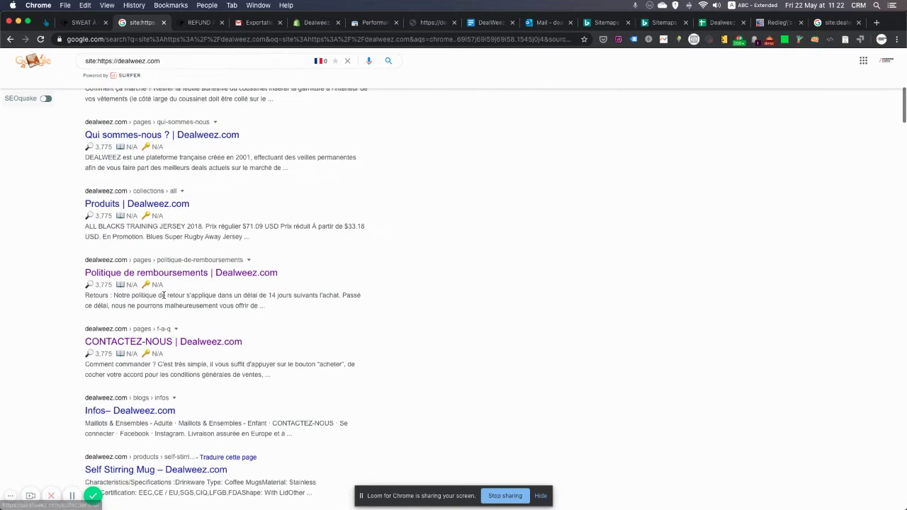
pyautogui.scroll(-5, 164, 296)
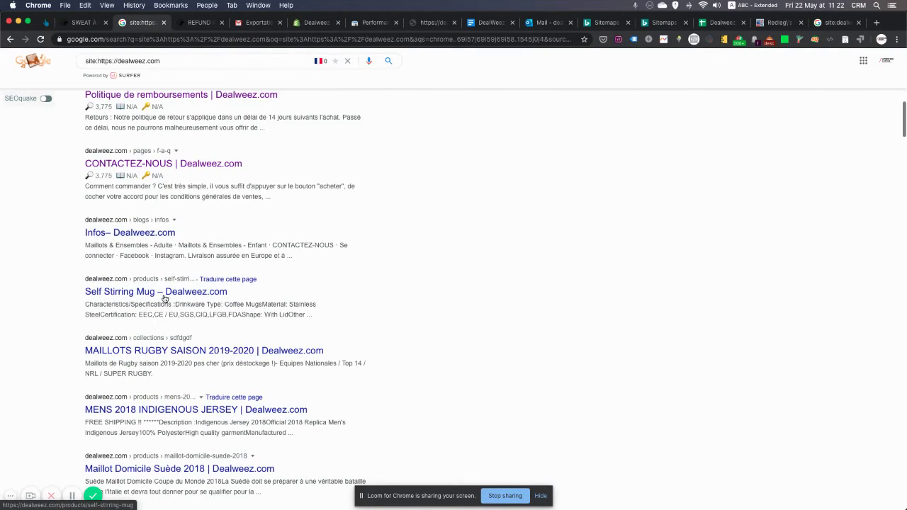
pyautogui.scroll(-6, 164, 297)
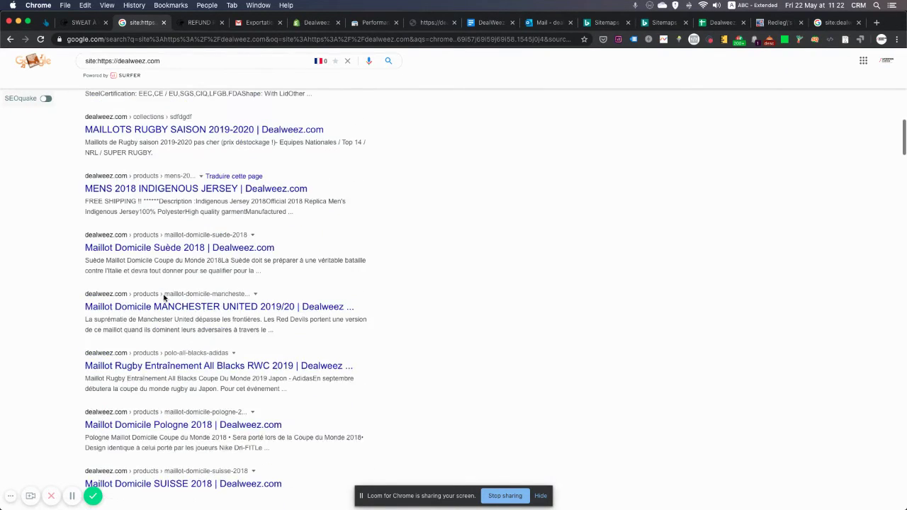
pyautogui.scroll(-2, 164, 298)
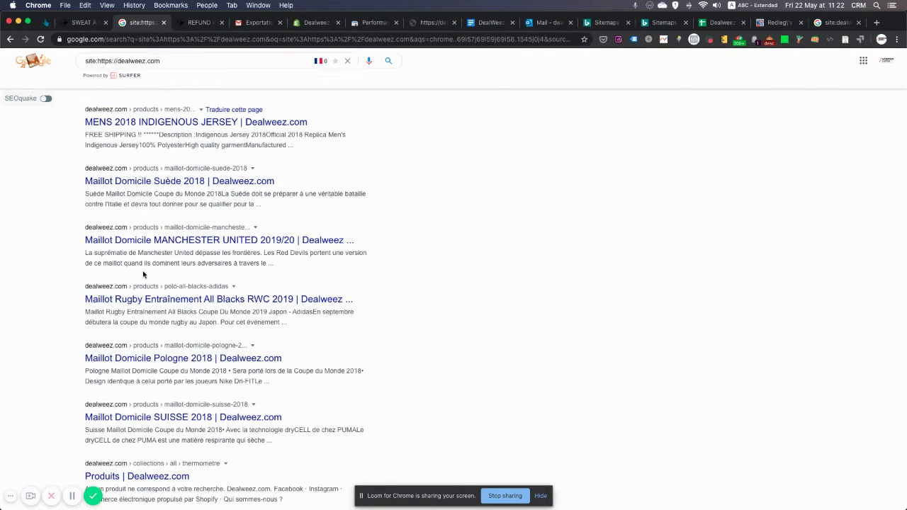
pyautogui.scroll(-10, 144, 275)
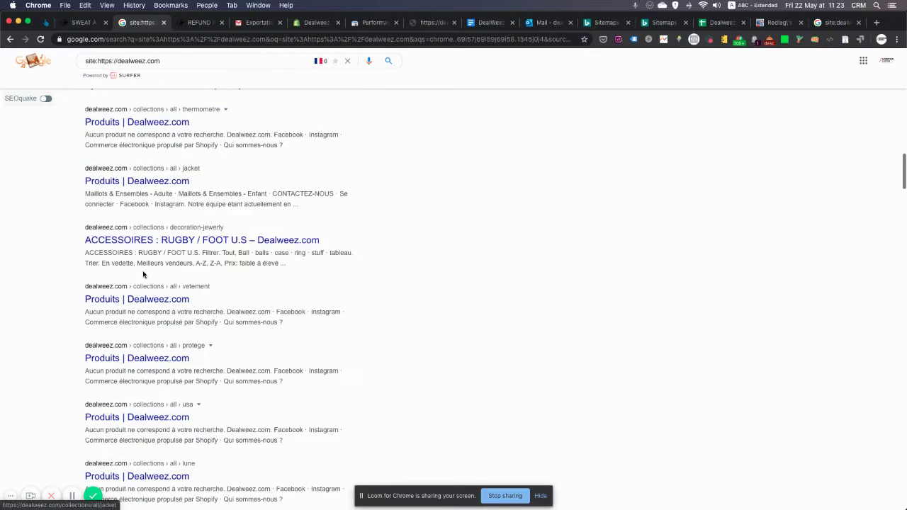
pyautogui.scroll(8, 143, 274)
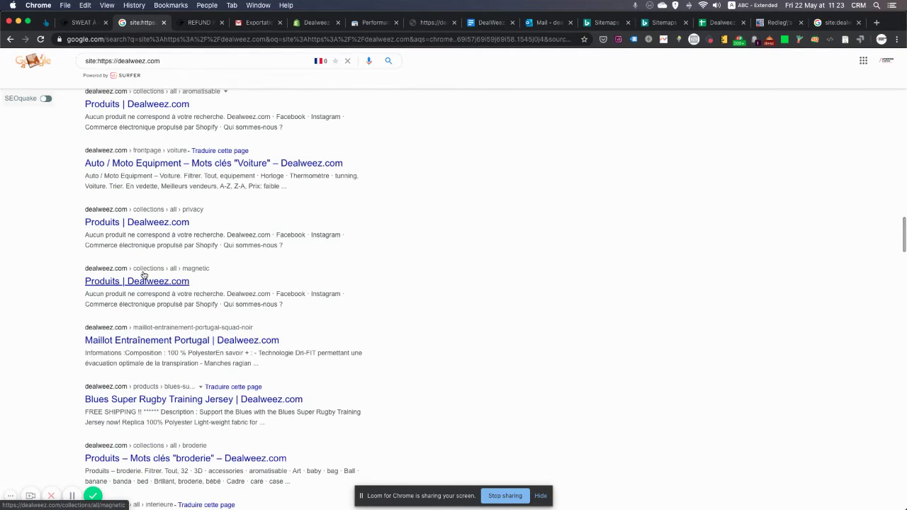
pyautogui.scroll(10, 144, 274)
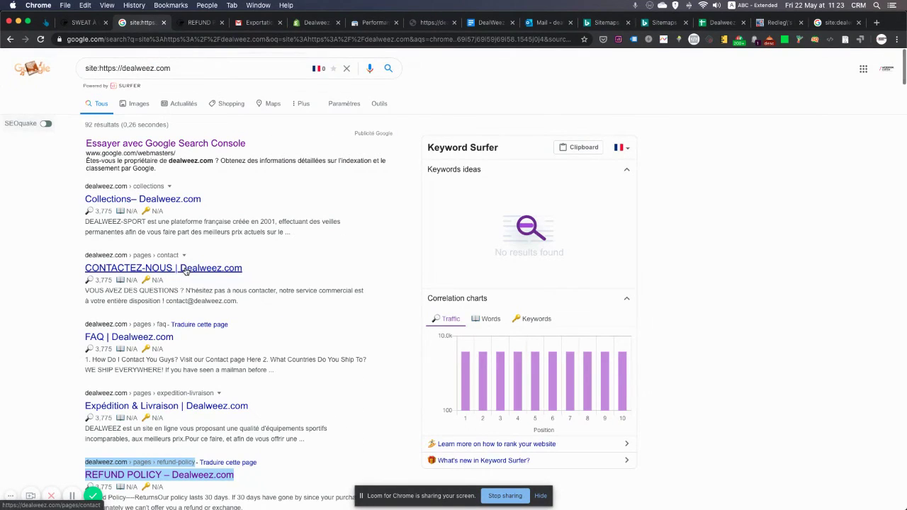
pyautogui.click(122, 69)
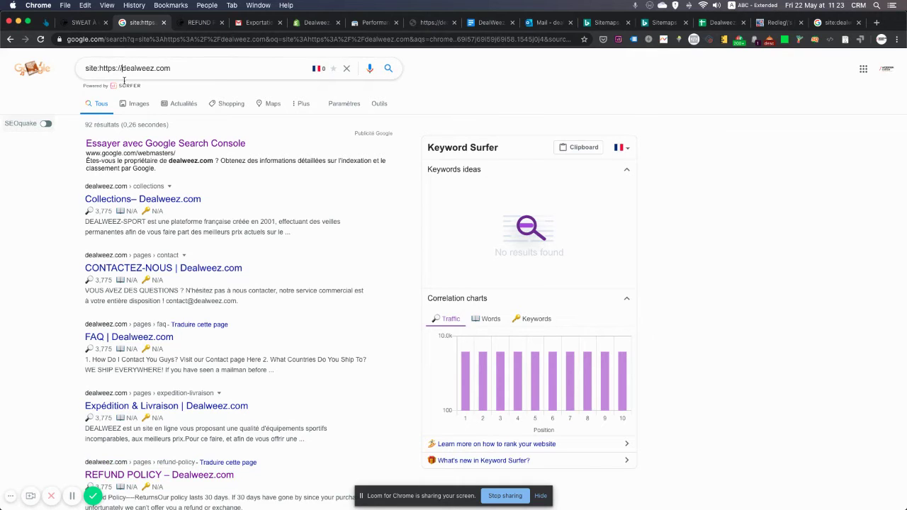
pyautogui.press('BackSpace')
pyautogui.press('BackSpace')
pyautogui.press('BackSpace')
pyautogui.press('BackSpace')
pyautogui.press('BackSpace')
pyautogui.press('BackSpace')
pyautogui.press('BackSpace')
pyautogui.press('BackSpace')
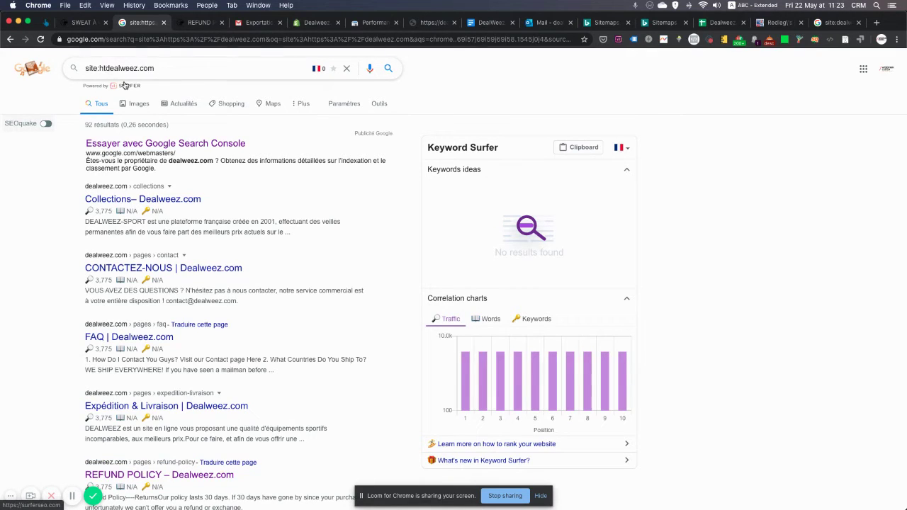
pyautogui.press('Return')
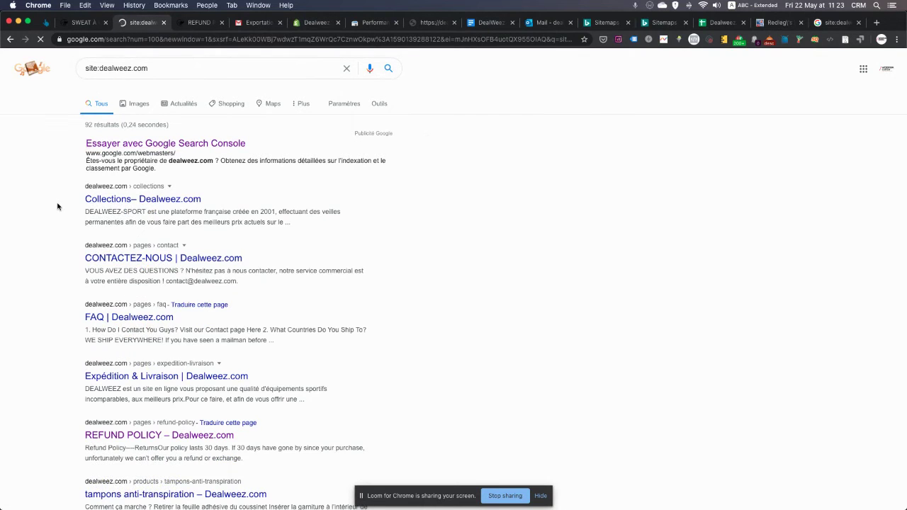
pyautogui.scroll(-3, 57, 207)
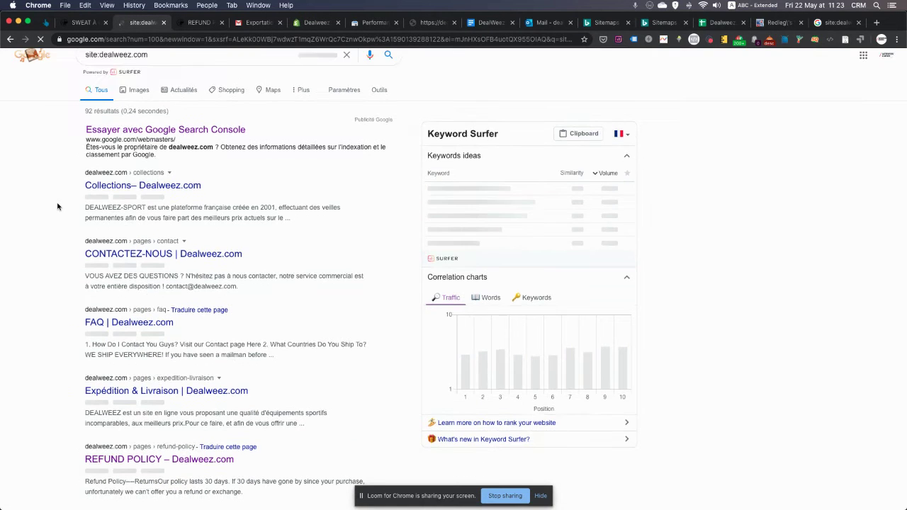
pyautogui.scroll(3, 57, 206)
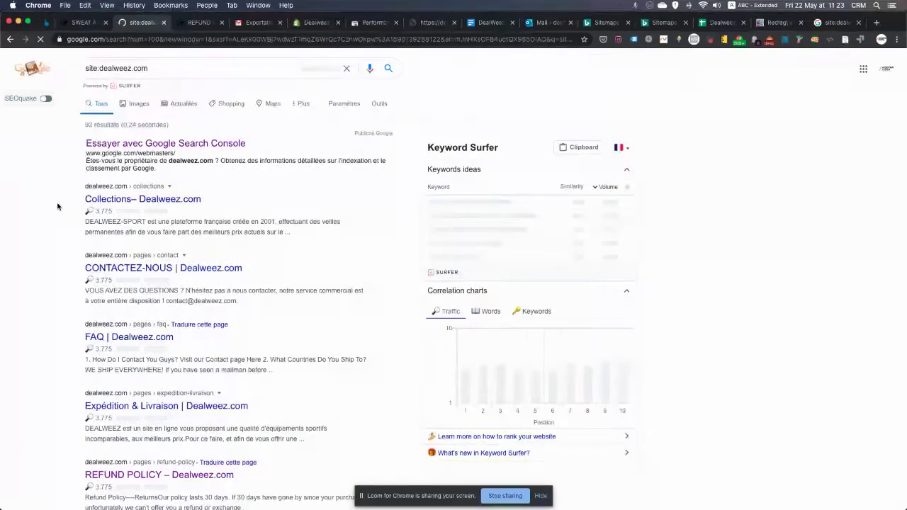
# - Add a trailing slash to the query and search for site:dealweez.com/
pyautogui.click(164, 68)
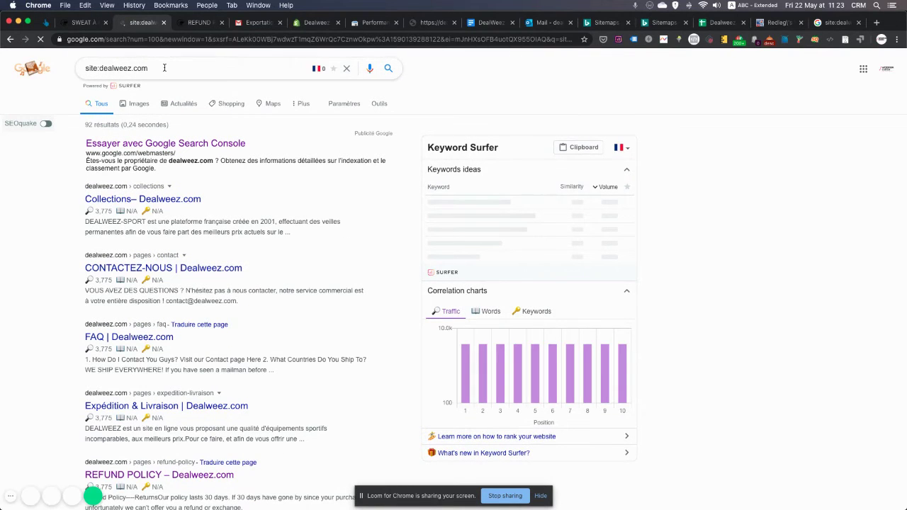
pyautogui.write('/')
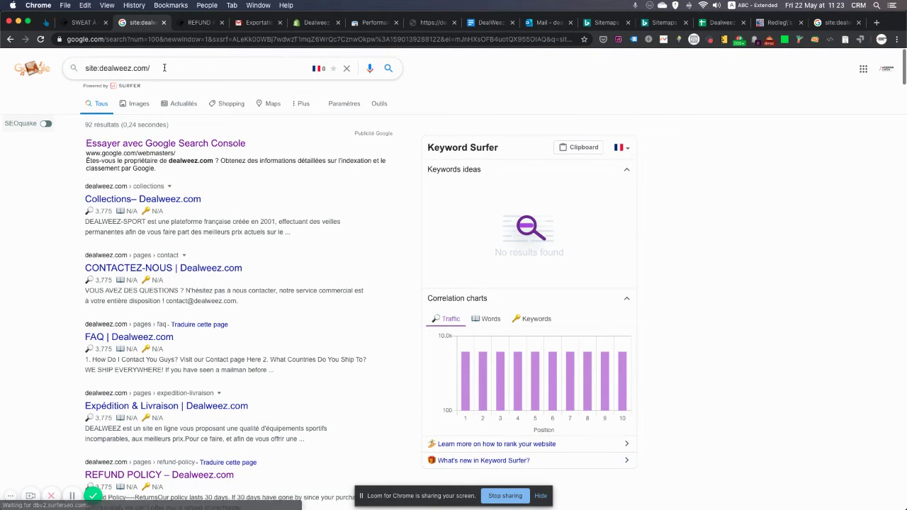
pyautogui.press('Return')
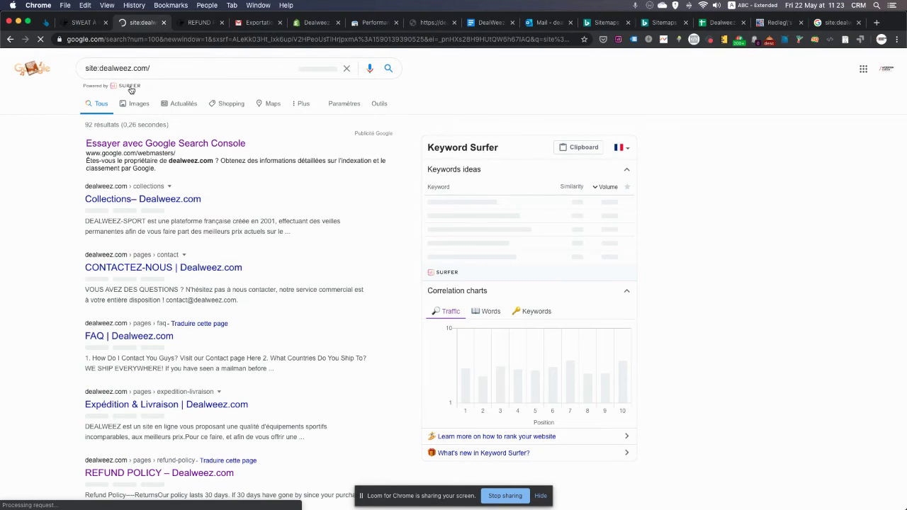
# - Review the site:dealweez.com/ results and highlight the snippet of the collections/all/jacket "Produits" result to inspect its description
pyautogui.scroll(-5, 72, 263)
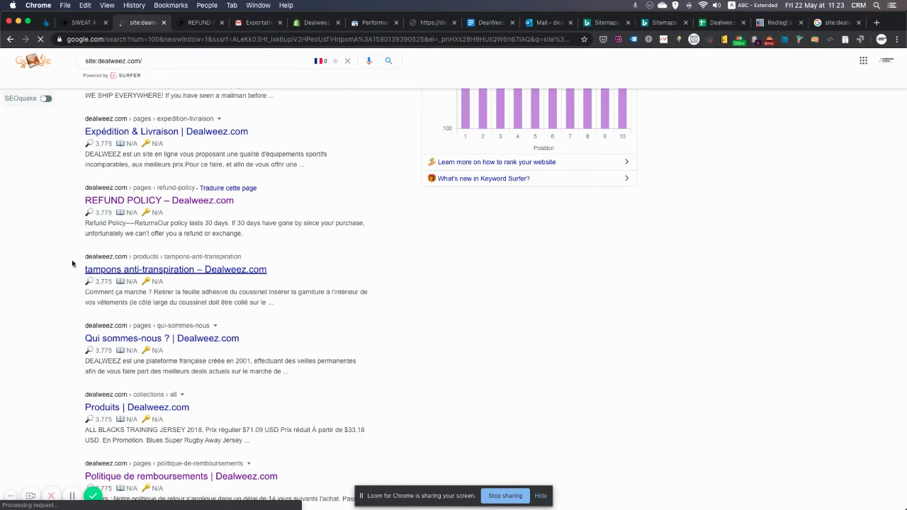
pyautogui.scroll(-5, 72, 263)
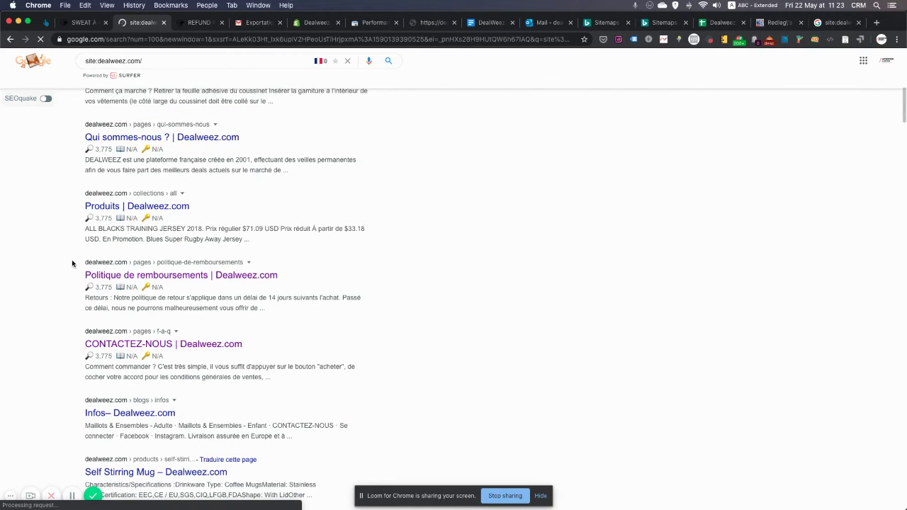
pyautogui.scroll(-5, 71, 263)
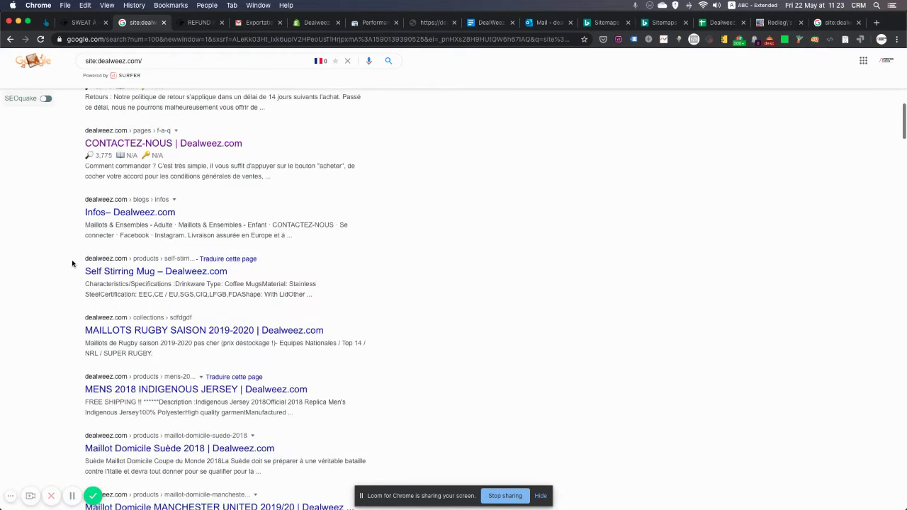
pyautogui.scroll(-8, 71, 264)
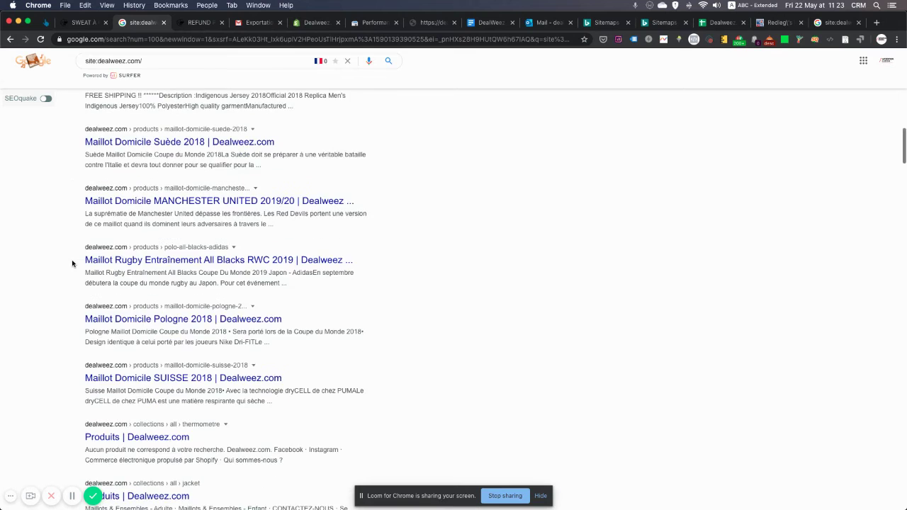
pyautogui.scroll(-5, 71, 263)
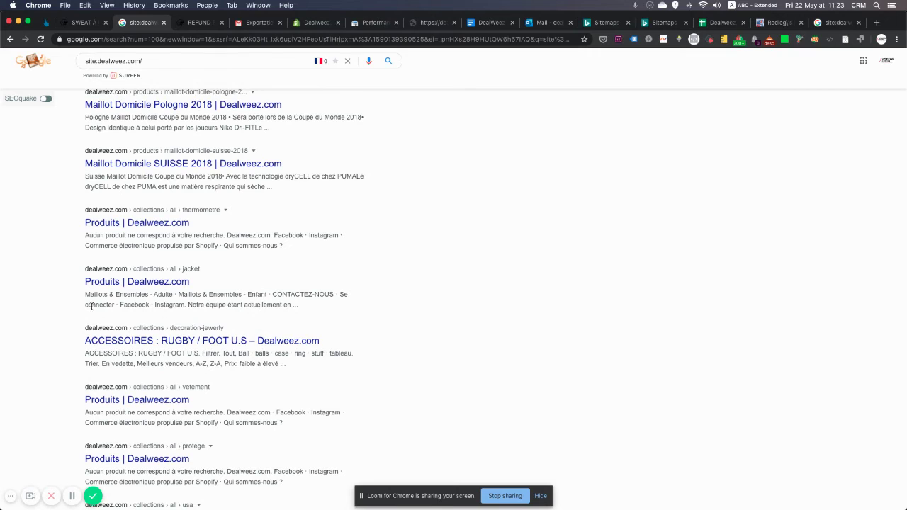
pyautogui.moveTo(85, 295); pyautogui.dragTo(320, 306)
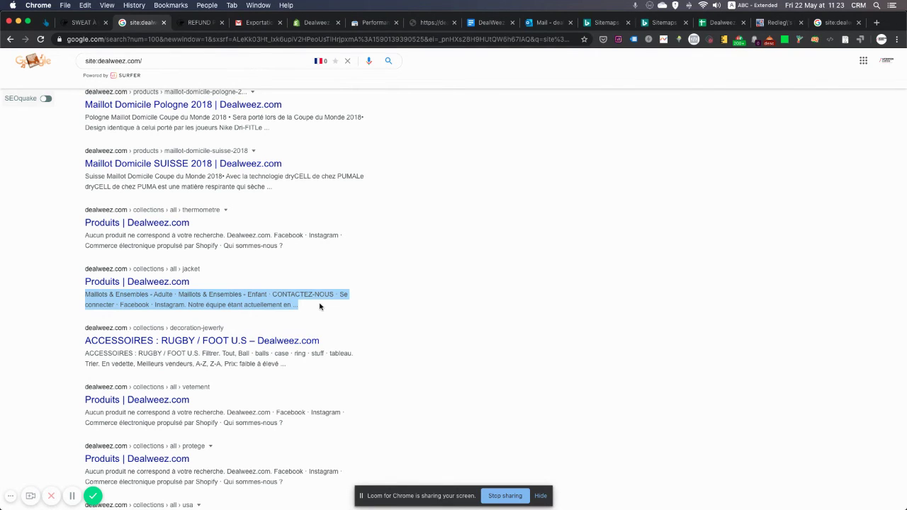
pyautogui.click(273, 303)
# - Switch to WebSite Auditor, widen the Meta Description column and review the descriptions from the homepage row down to row 31
pyautogui.press('super+Tab')
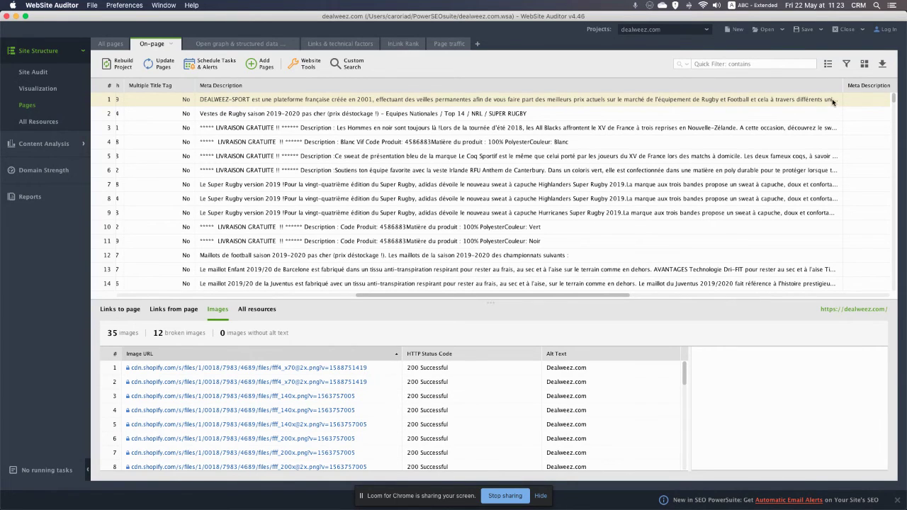
pyautogui.moveTo(843, 87); pyautogui.dragTo(892, 90)
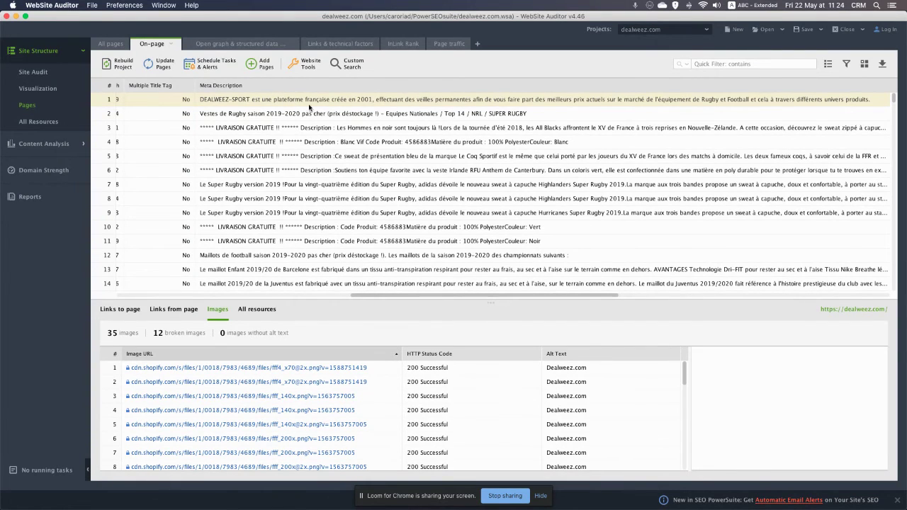
pyautogui.click(261, 129)
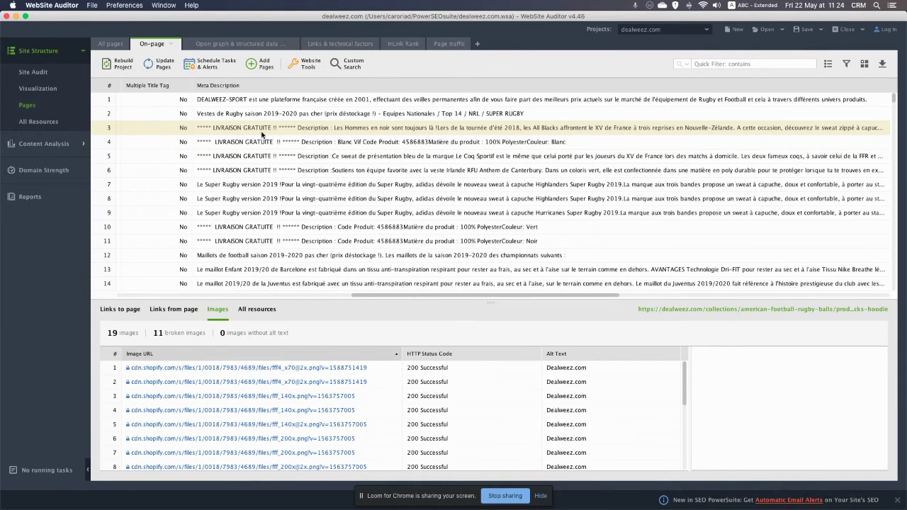
pyautogui.scroll(-4, 267, 177)
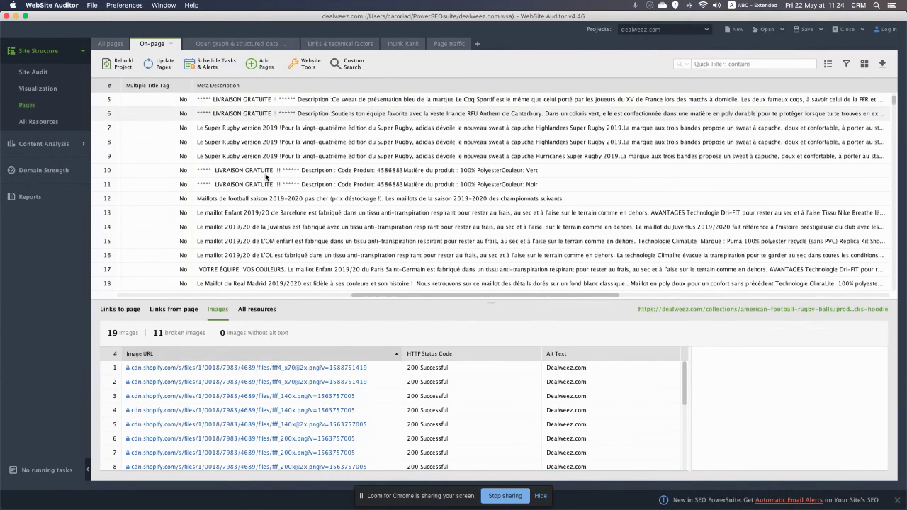
pyautogui.click(249, 204)
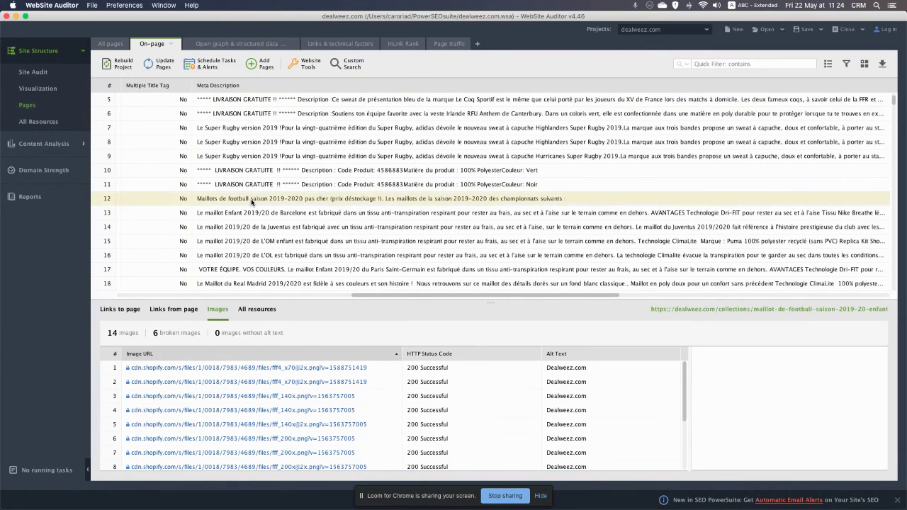
pyautogui.scroll(-8, 268, 221)
pyautogui.scroll(-5, 268, 221)
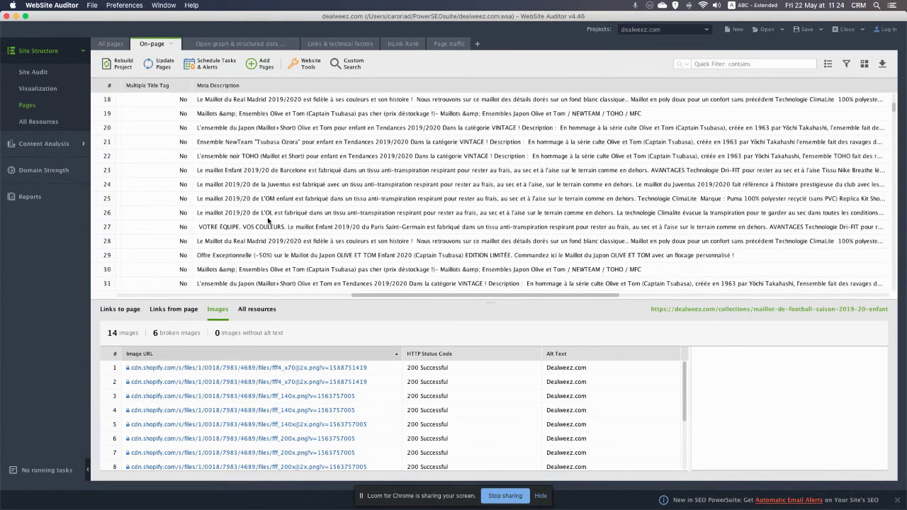